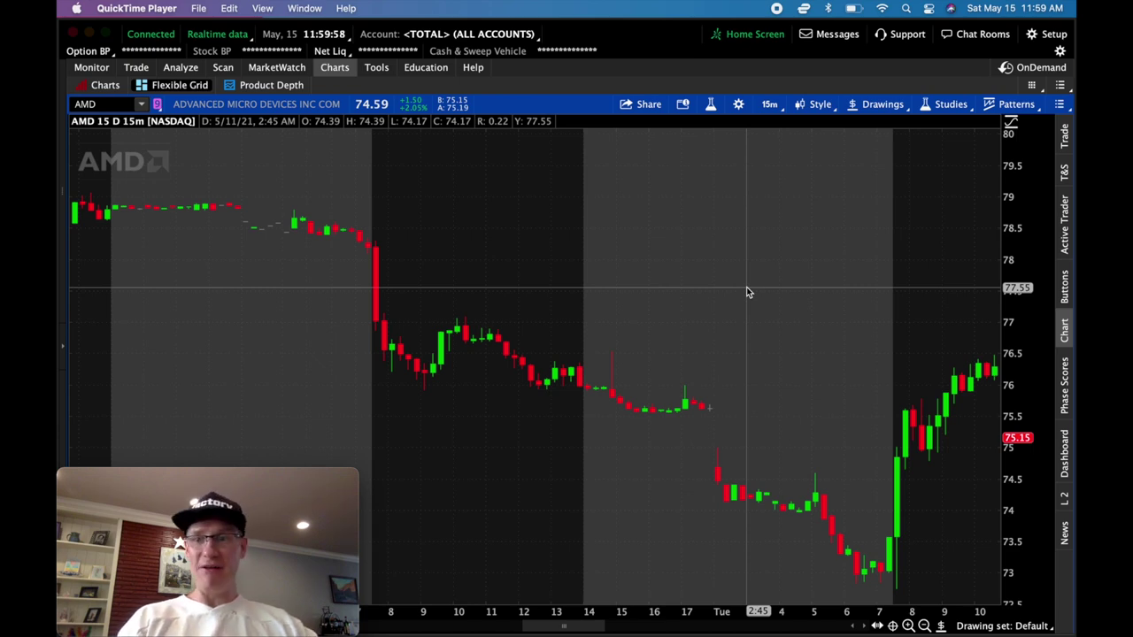
- Switch to Chrome with the TSLA 5-minute chart in TradingView and bring the 13 May session into view
key(ctrl+Up)
click(418, 241)
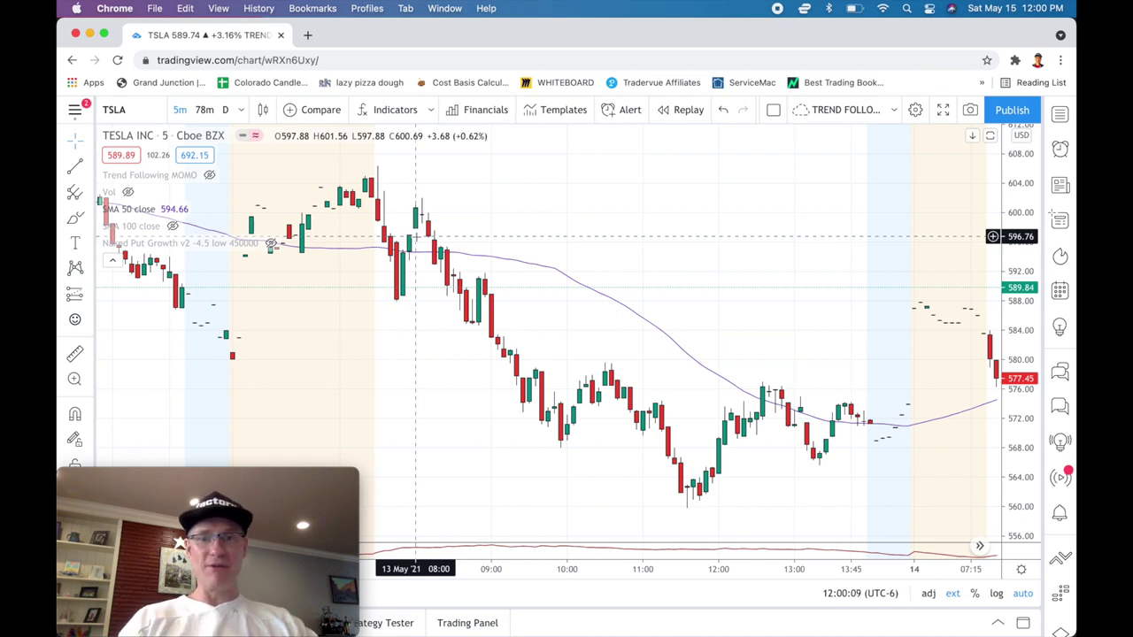
drag(487, 266, 530, 273)
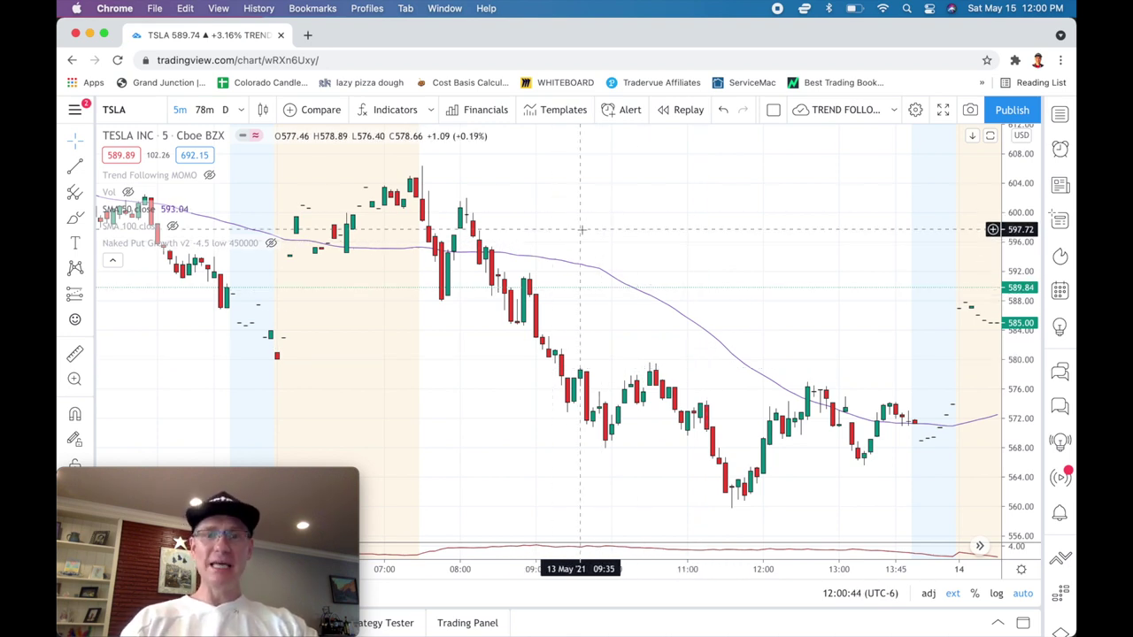
- Hide the SMA 50 moving average on the TSLA chart and show it again
mouse_move(171, 210)
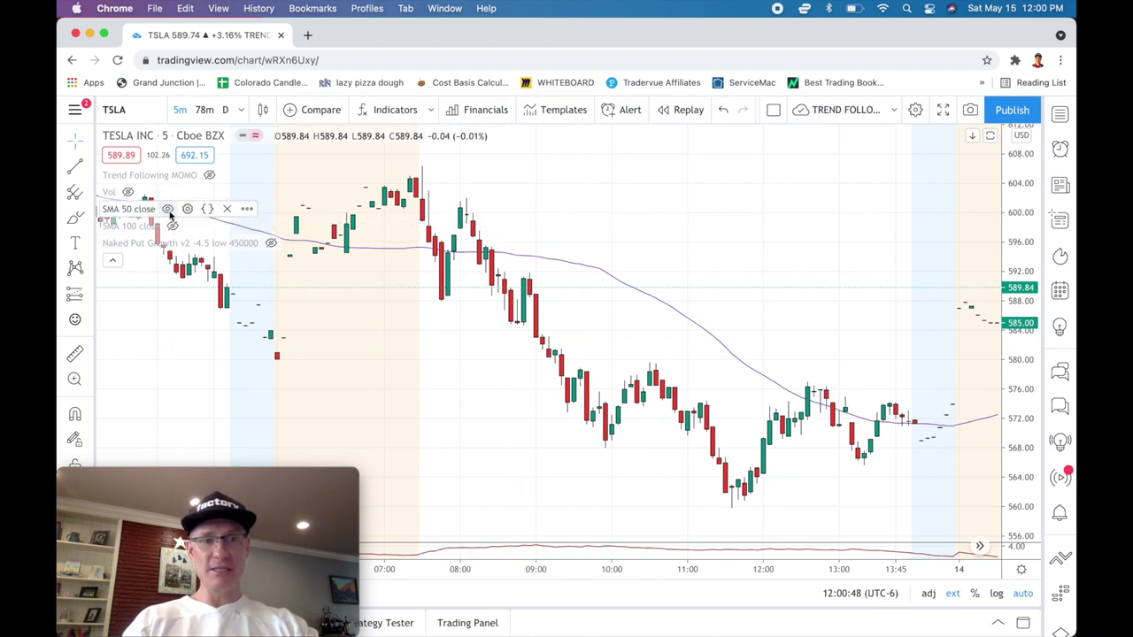
click(168, 211)
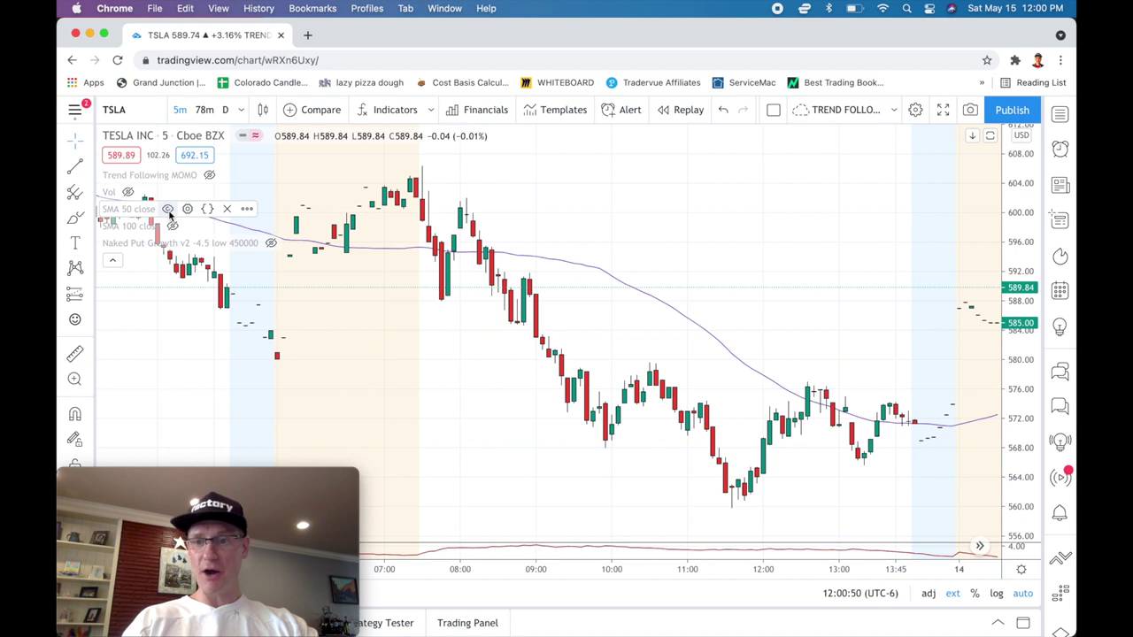
click(169, 210)
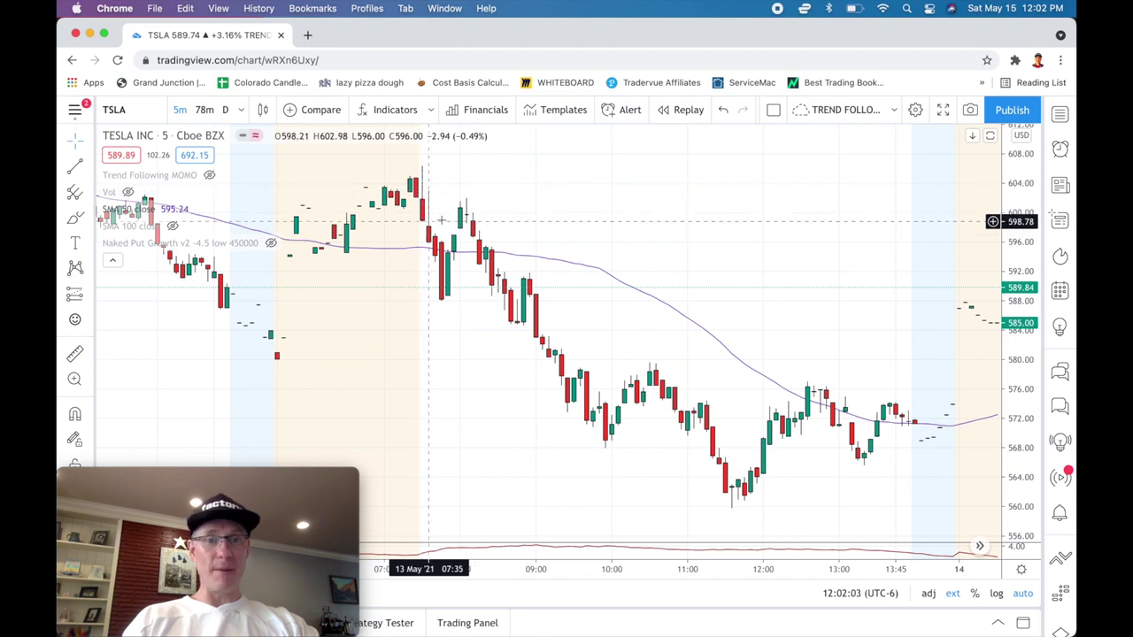
- Draw an arrow from about 590.89 pointing to the 13 May 07:35 candle where price drops below the SMA 50
scroll(485, 278, up, 4)
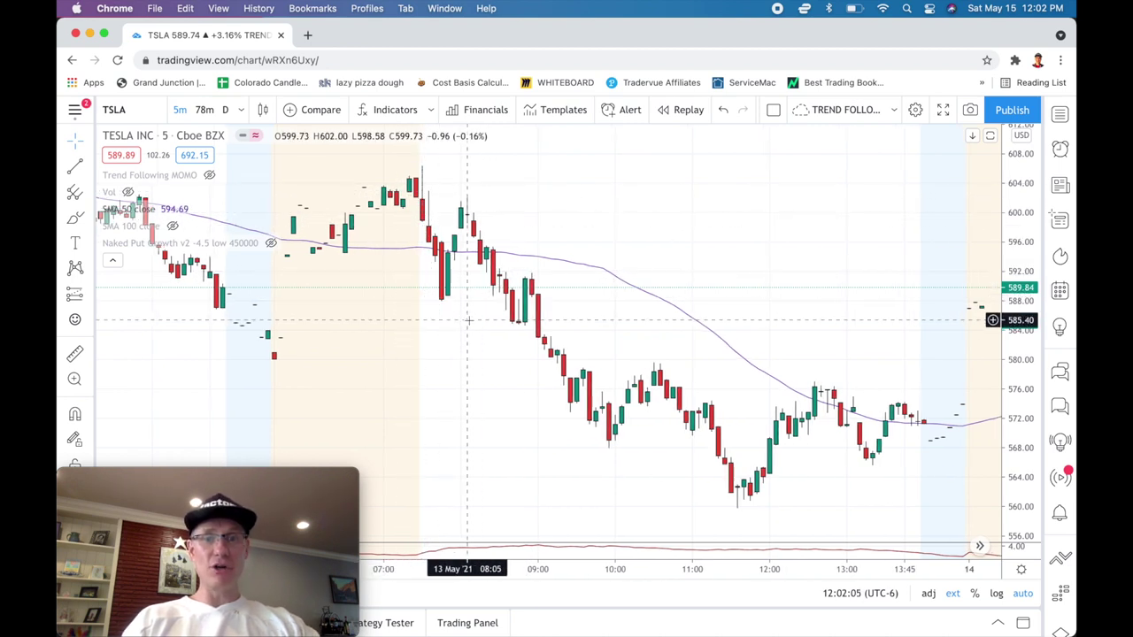
scroll(469, 320, up, 4)
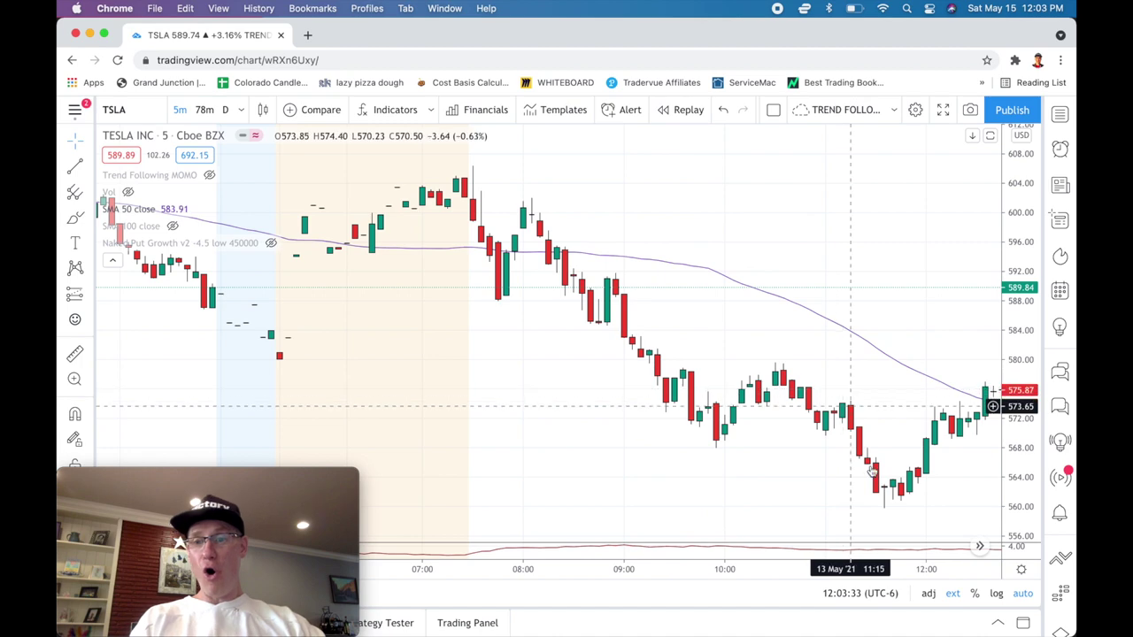
scroll(873, 478, right, 10)
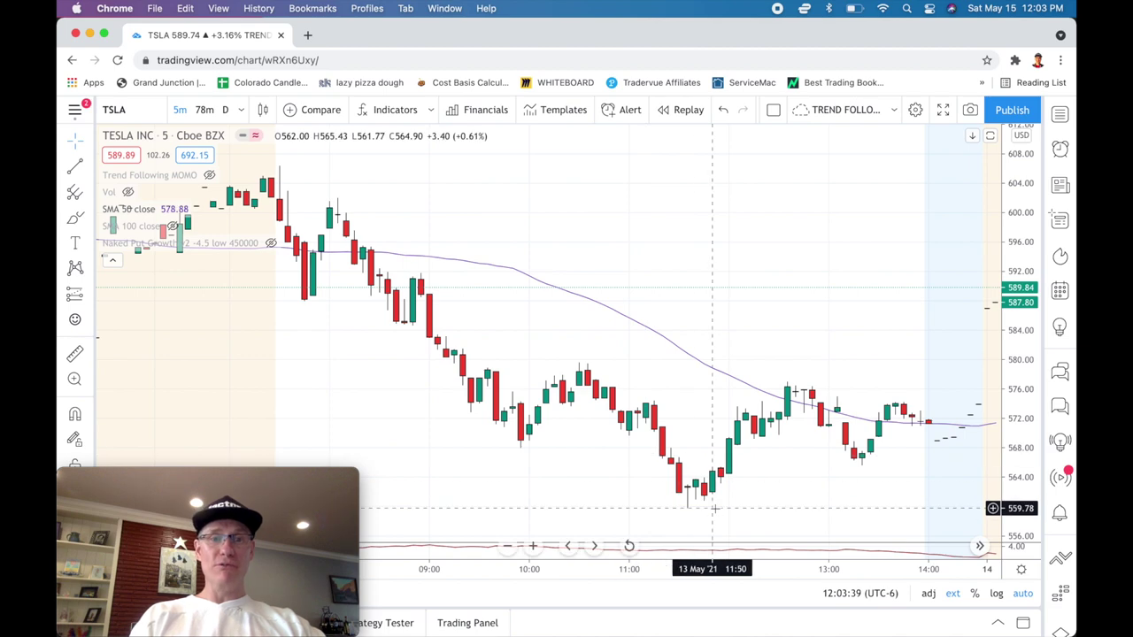
scroll(715, 508, left, 3)
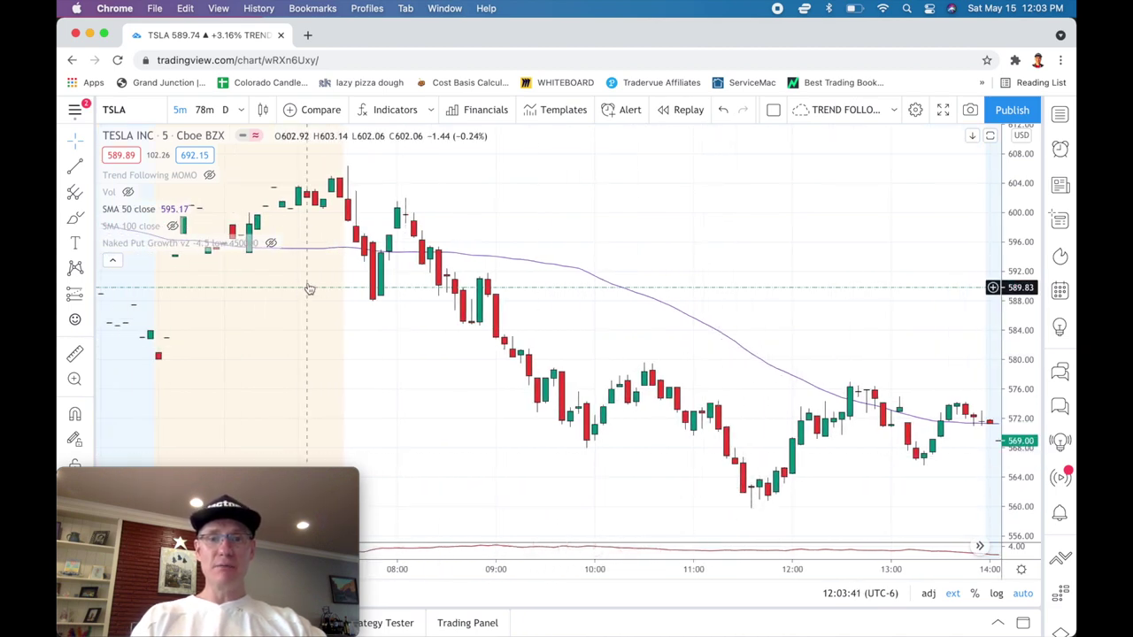
scroll(735, 186, left, 3)
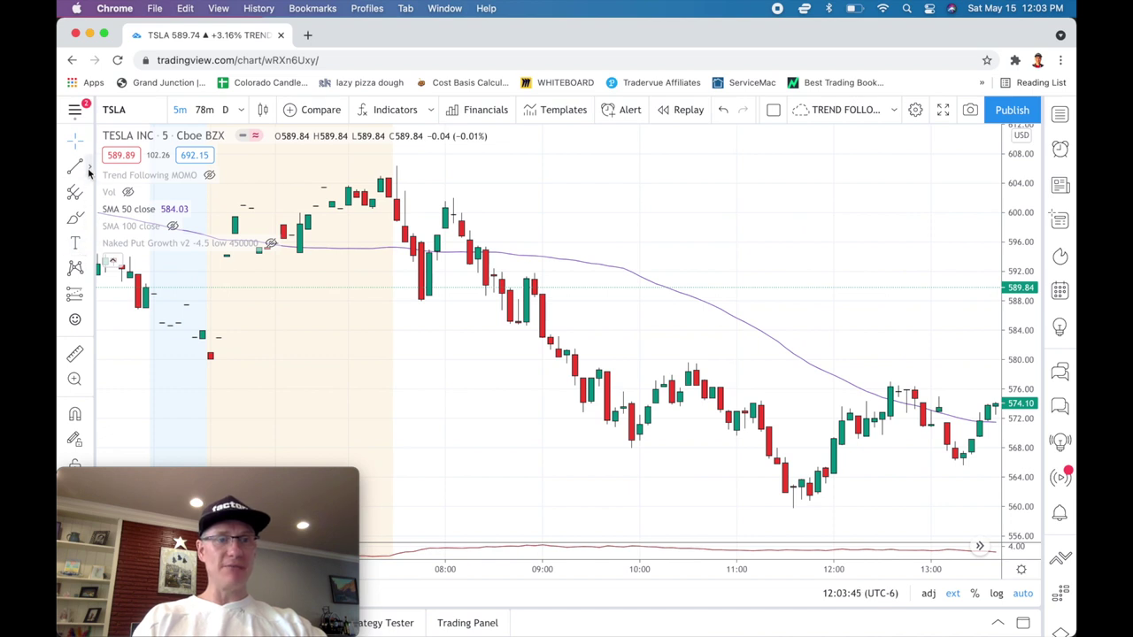
click(89, 170)
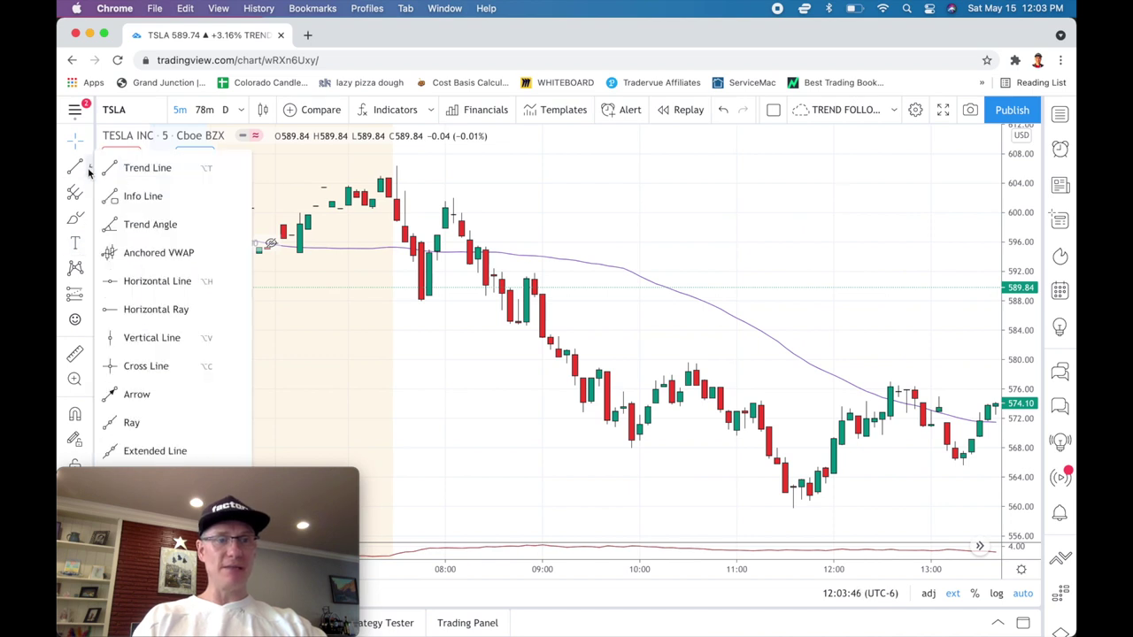
click(138, 395)
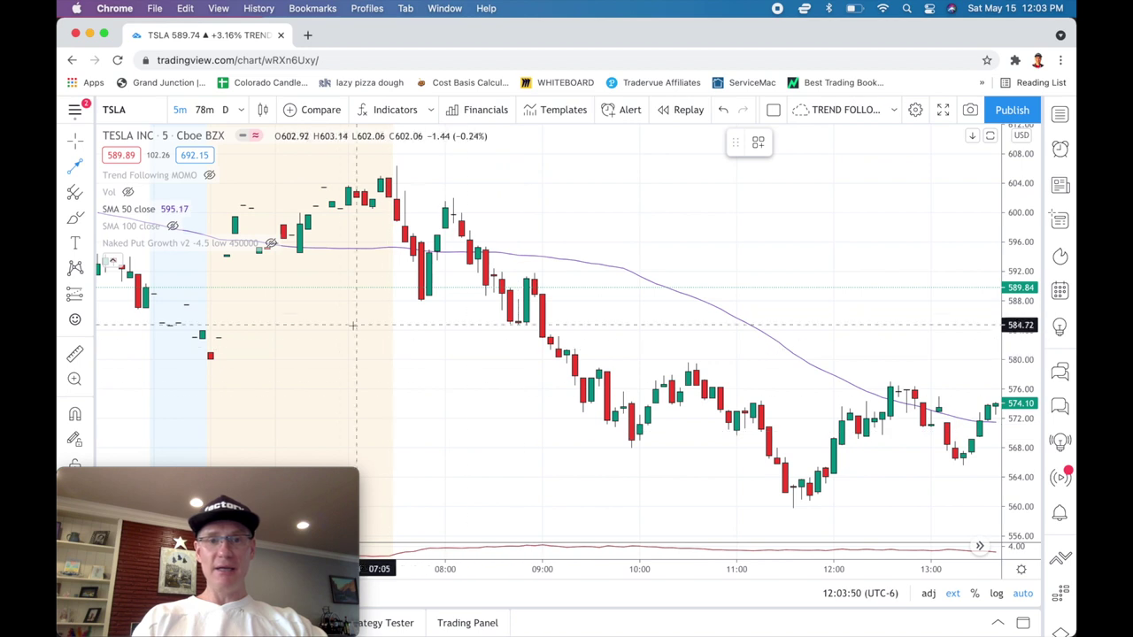
drag(299, 279, 402, 260)
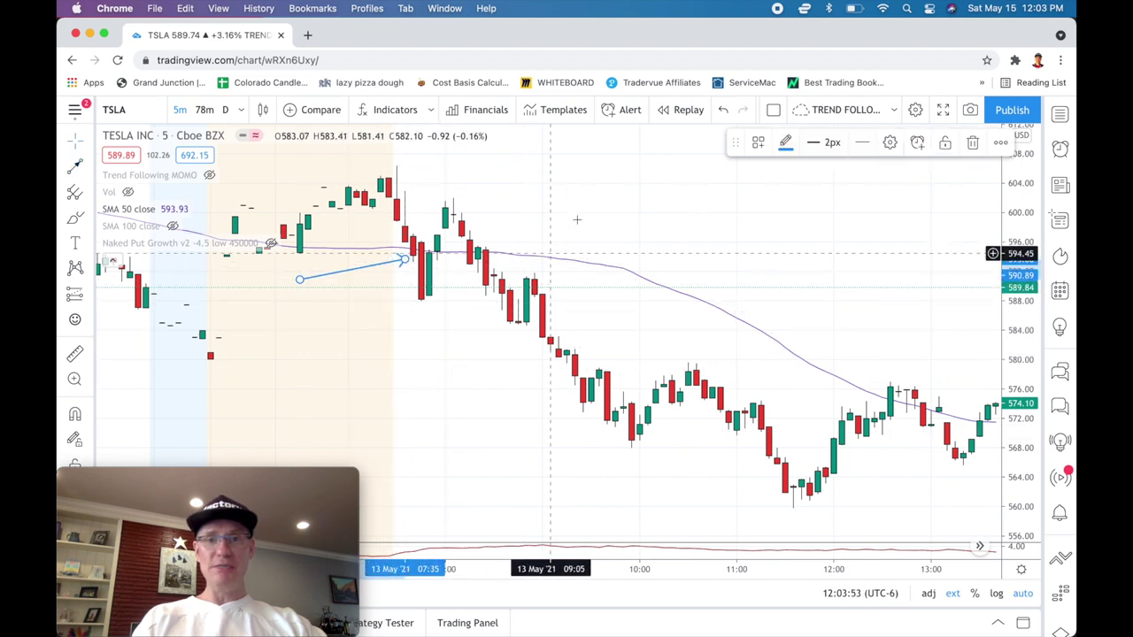
click(620, 190)
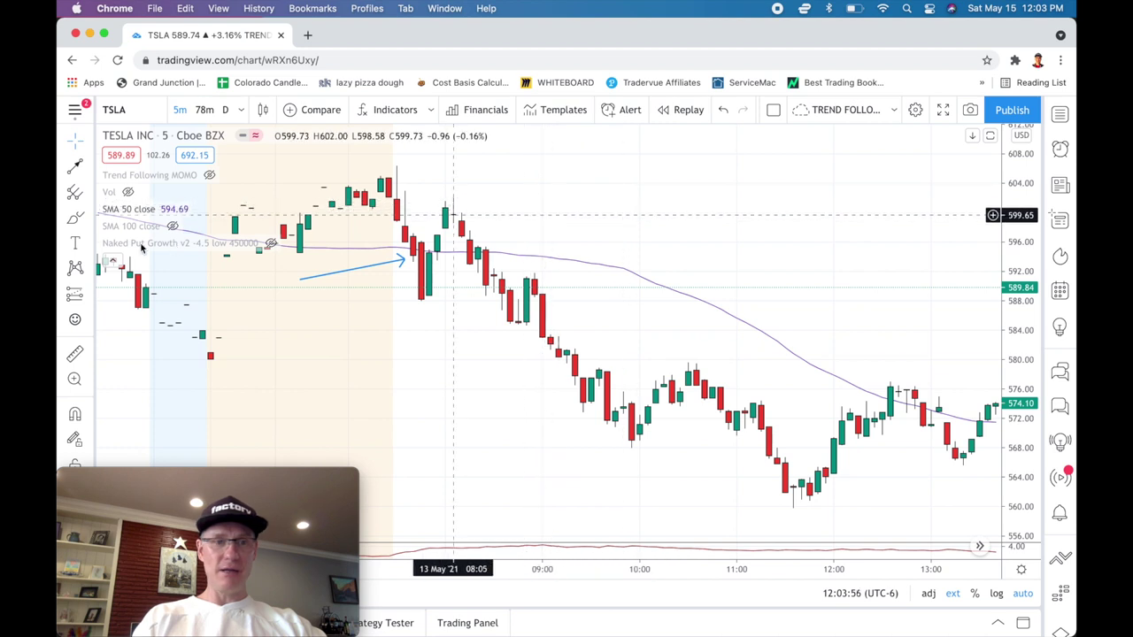
- Draw a second arrow from about 602.25 at 09:45 down to the SMA 50 near the 08:20 candle
click(76, 166)
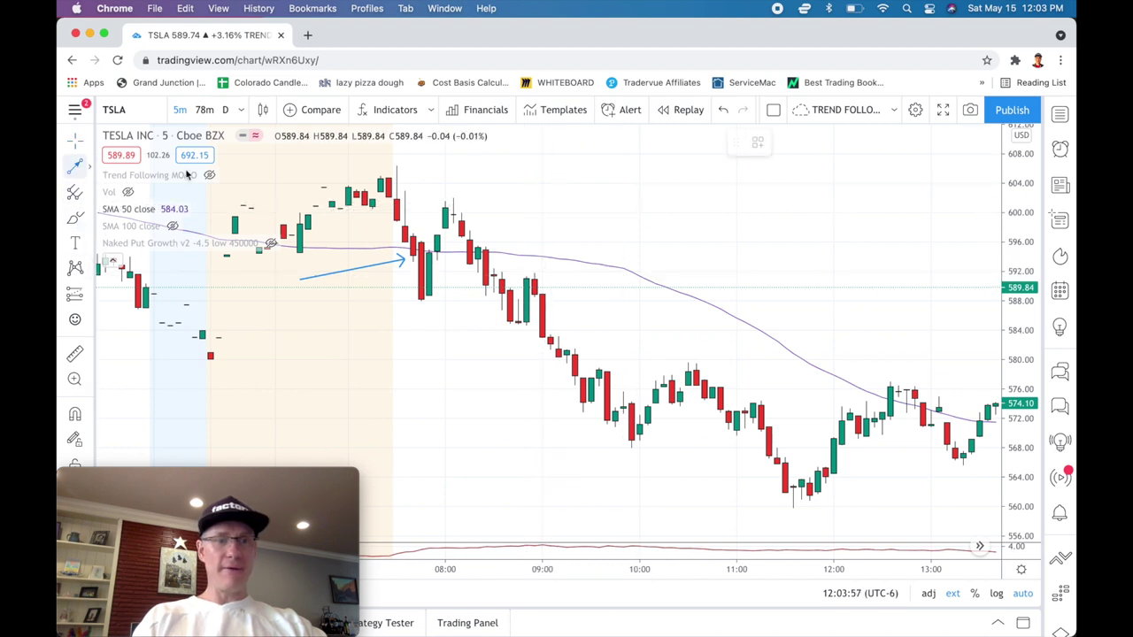
click(616, 195)
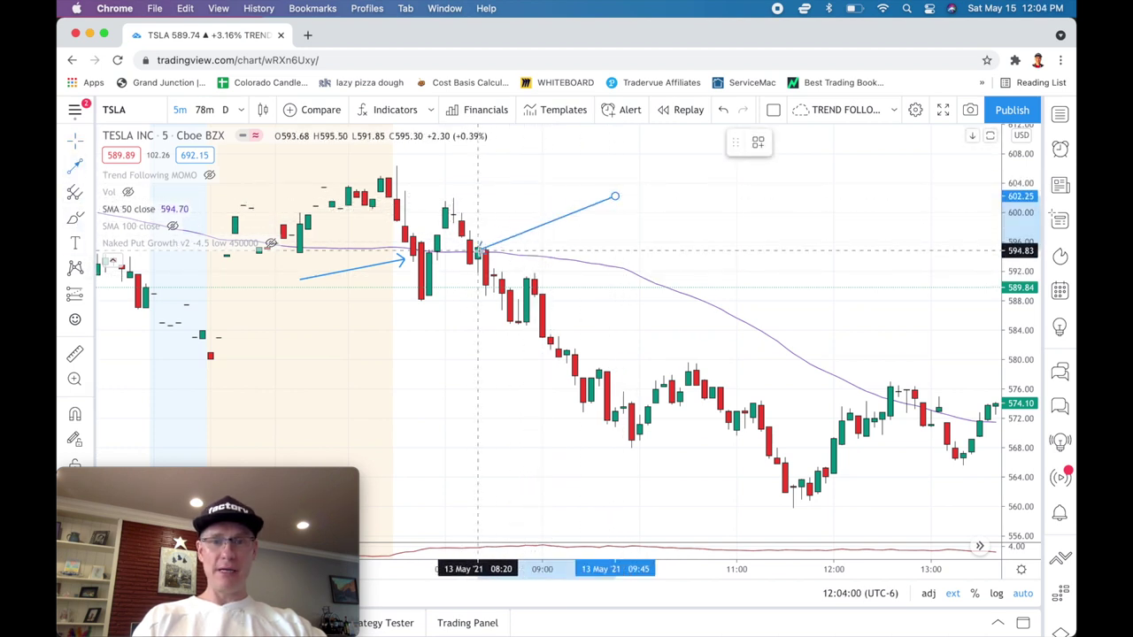
click(478, 248)
click(694, 281)
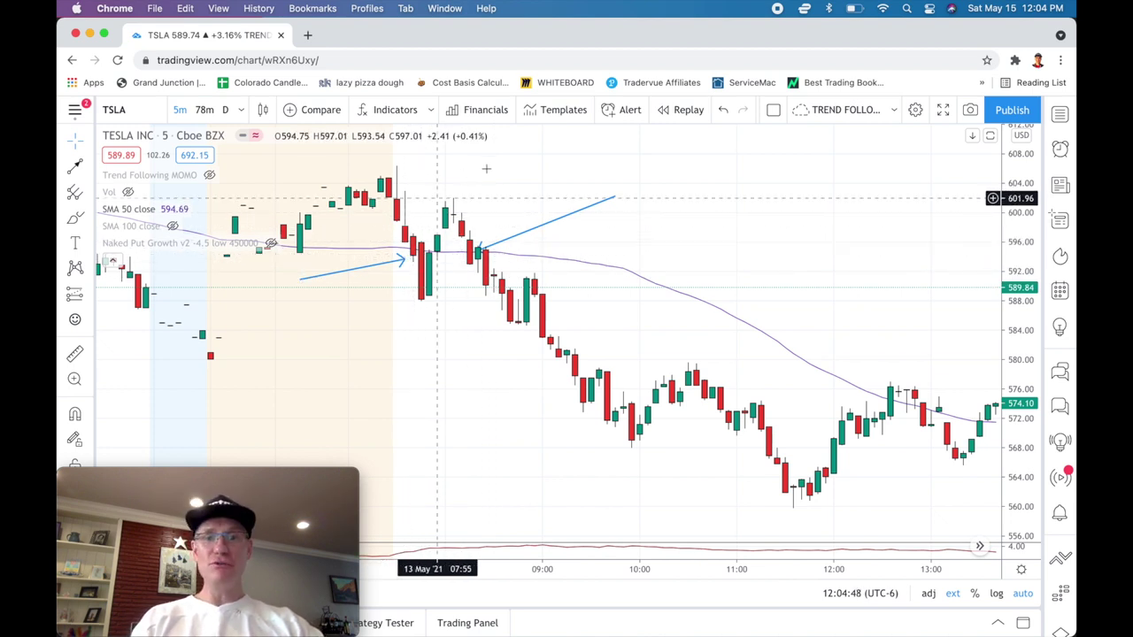
- Draw a third arrow from about 572.98 at 07:45 up to about 591.85 below the 08:15 candle
click(75, 166)
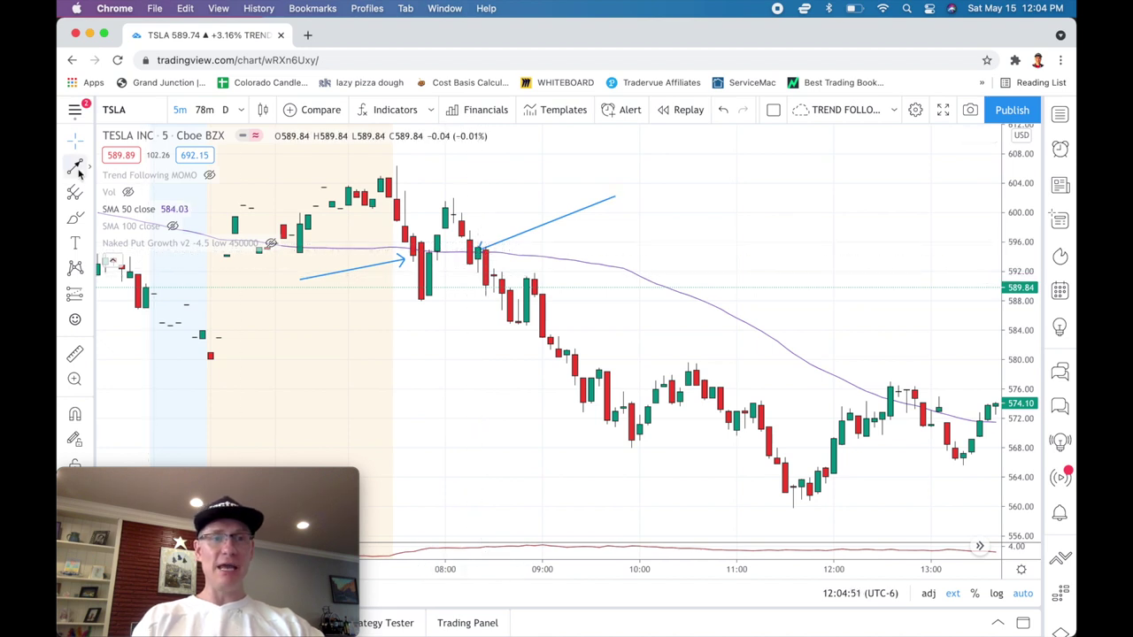
click(422, 410)
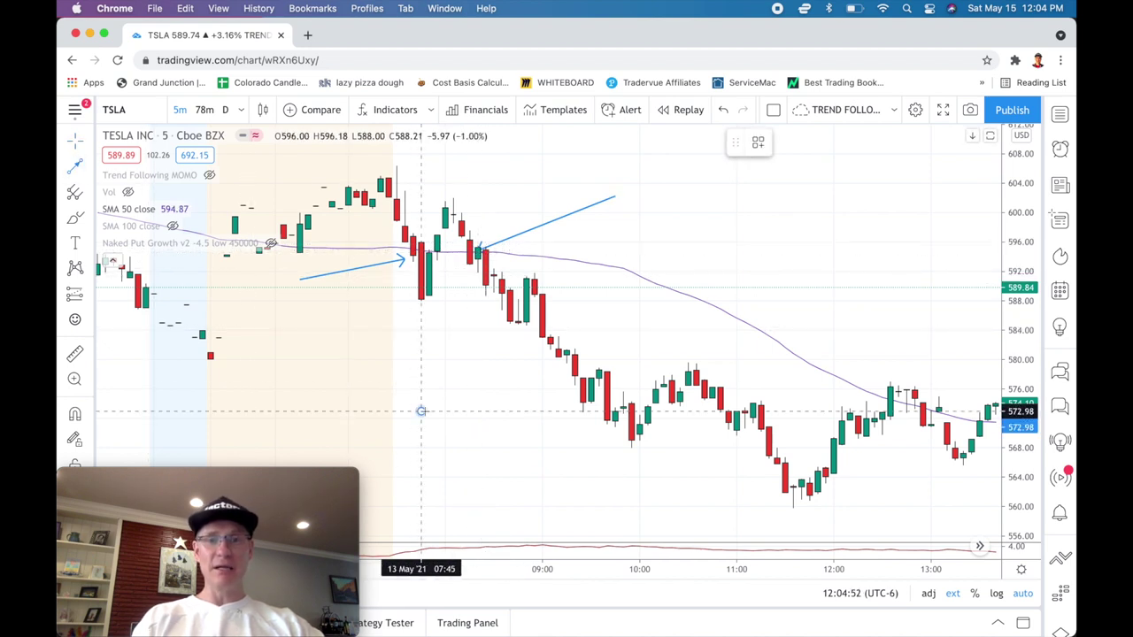
click(469, 272)
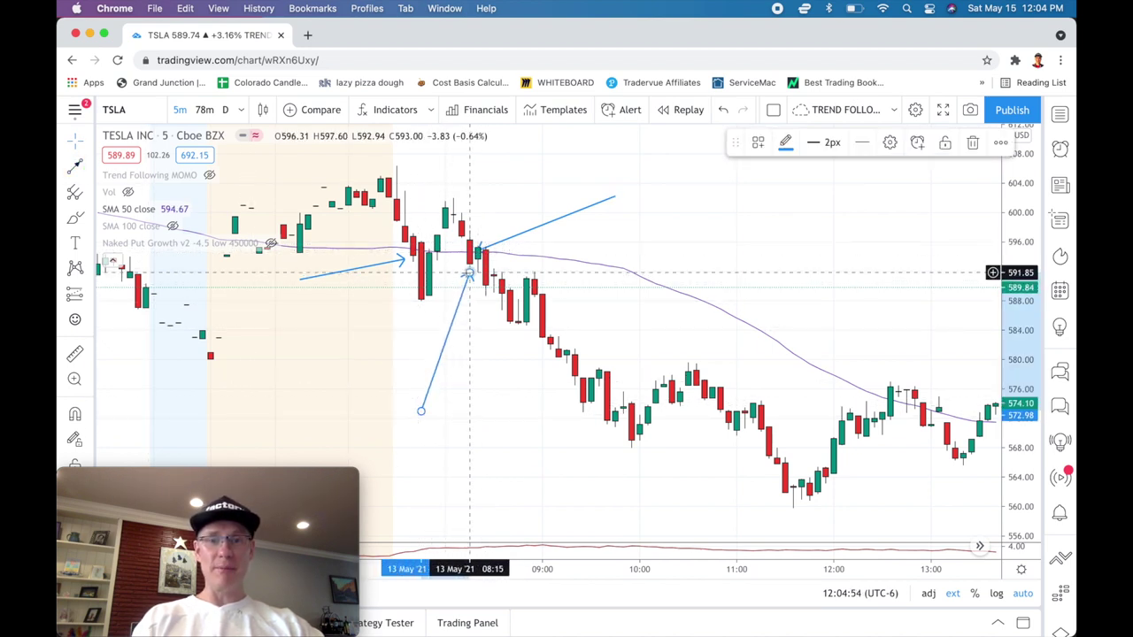
click(502, 418)
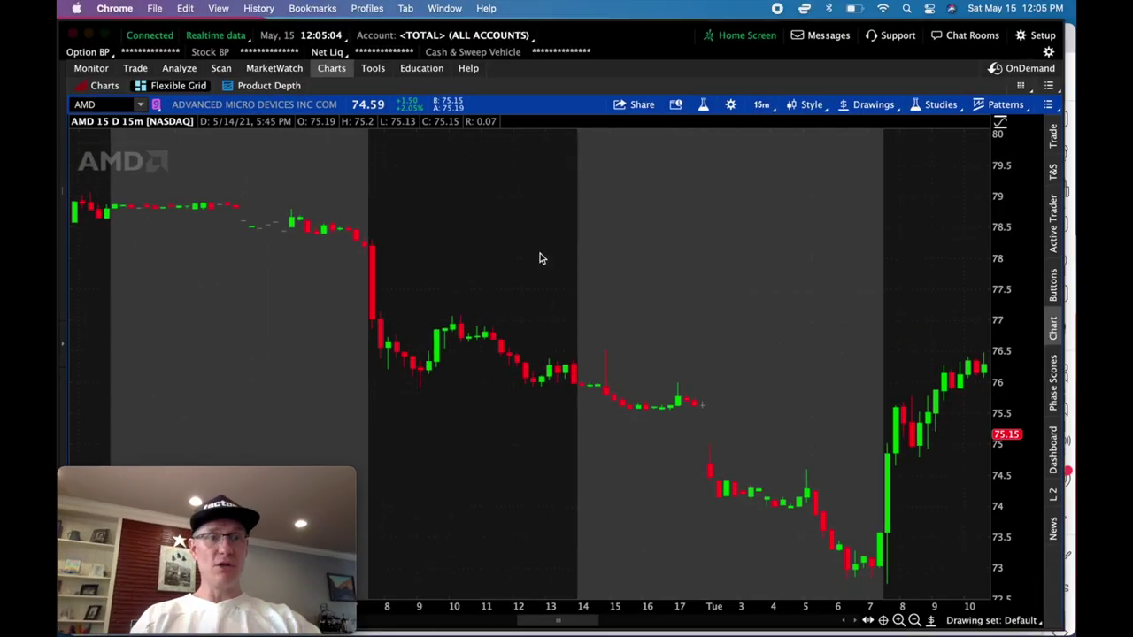
- Switch to thinkorswim and go back to the 6 May session on the AMD 15-minute chart
click(542, 255)
scroll(546, 248, left, 10)
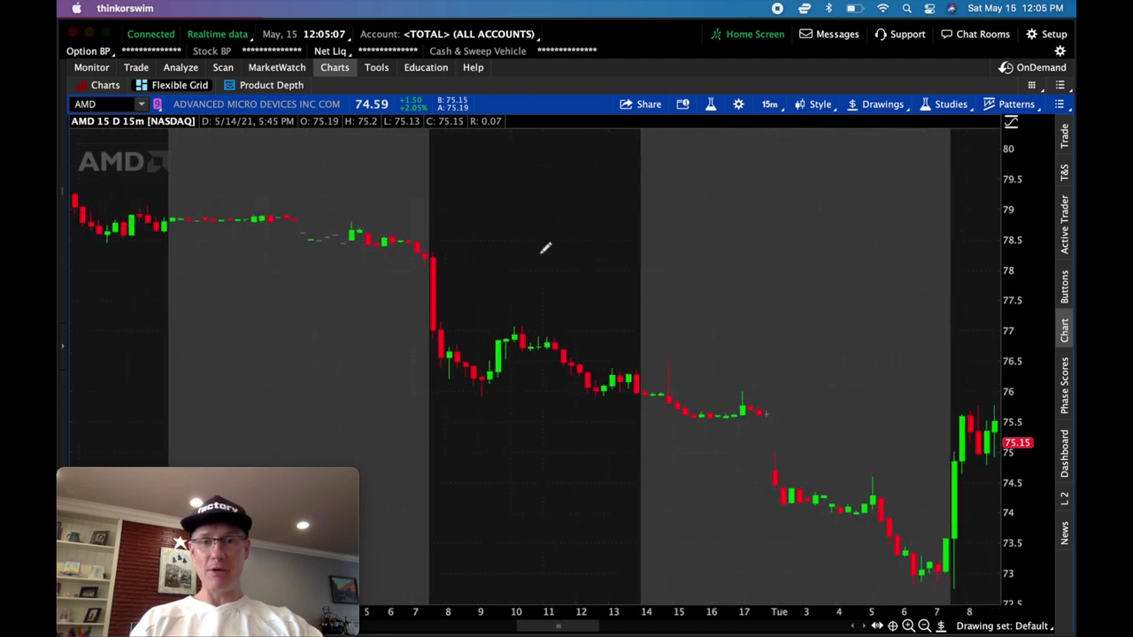
scroll(545, 248, left, 6)
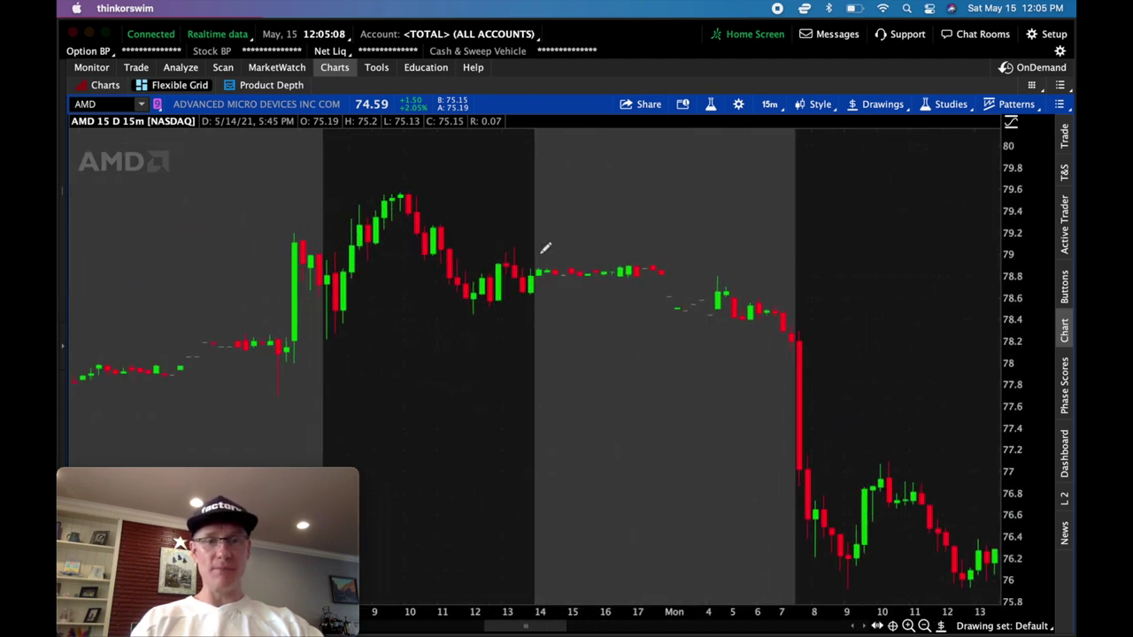
scroll(545, 248, left, 10)
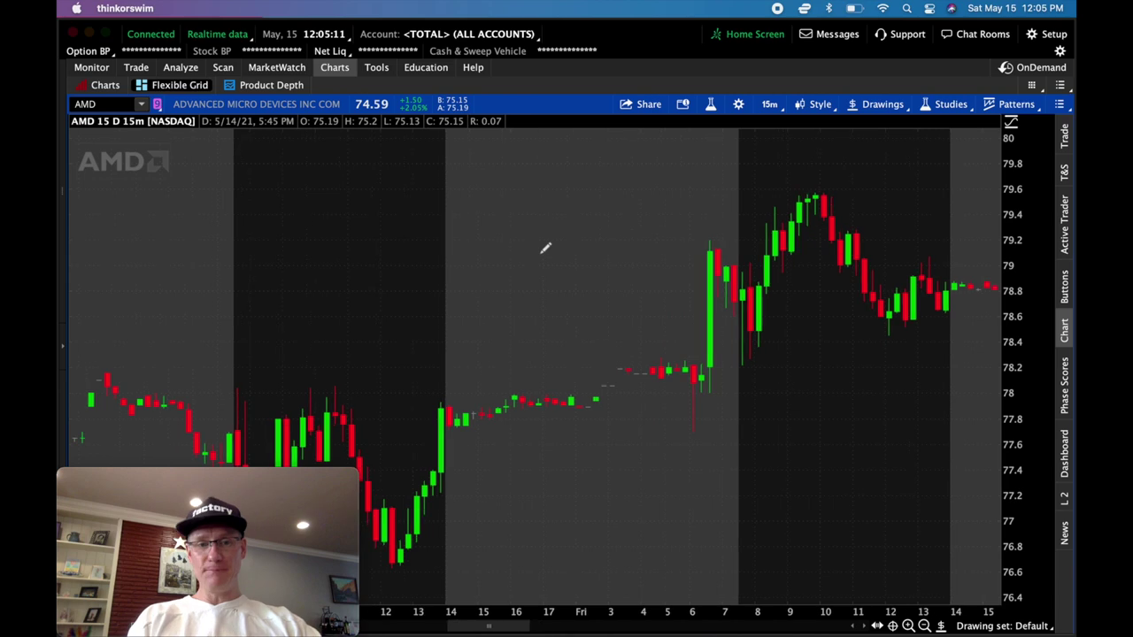
scroll(545, 248, left, 10)
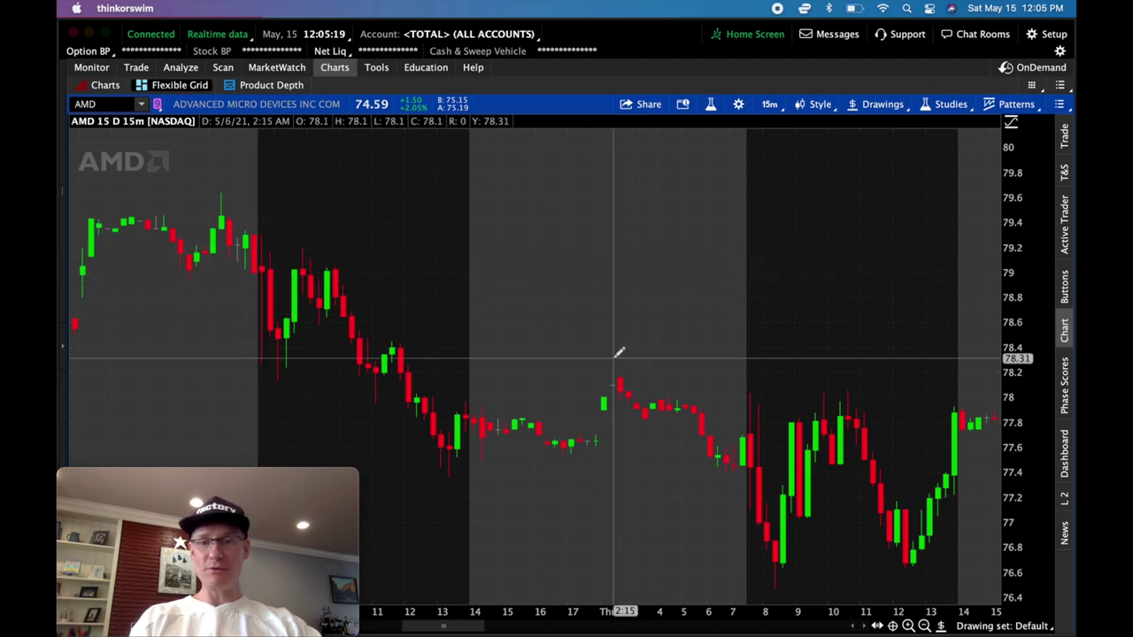
- Examine AMD's price action around each regular-session open from 6 May through 11 May on the 15-minute chart
scroll(733, 445, right, 5)
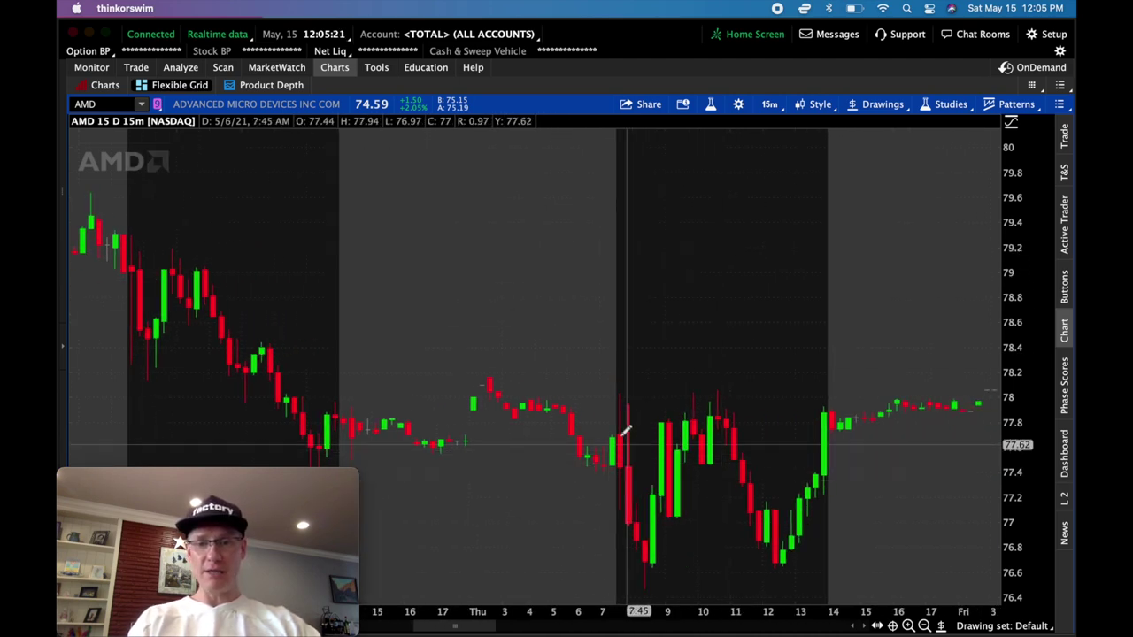
scroll(631, 447, right, 5)
scroll(611, 390, right, 2)
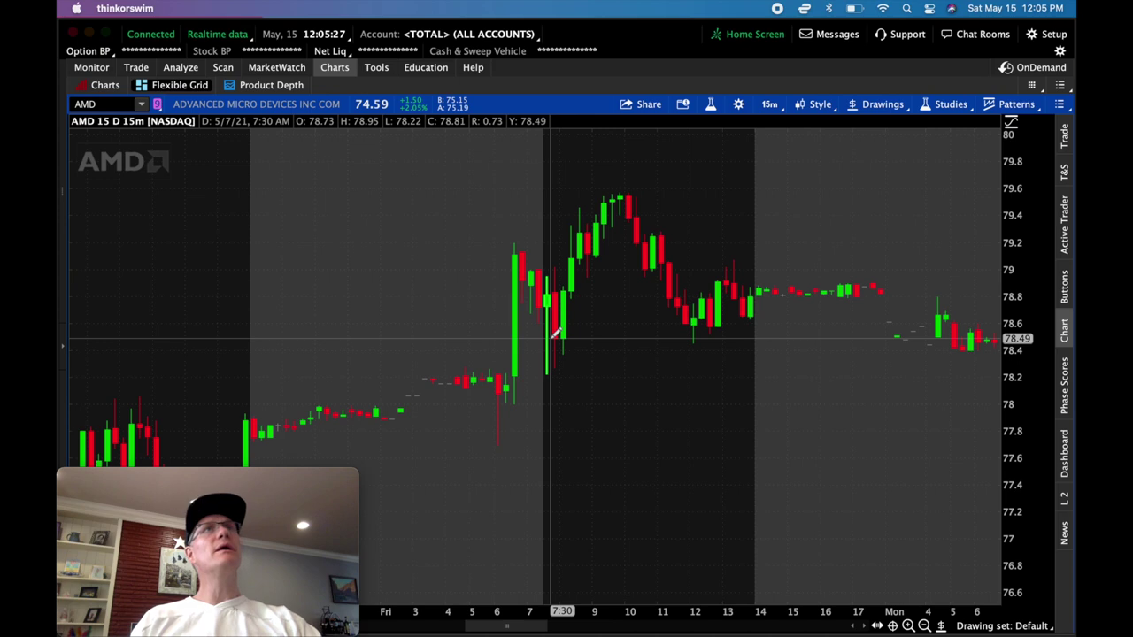
scroll(647, 361, right, 10)
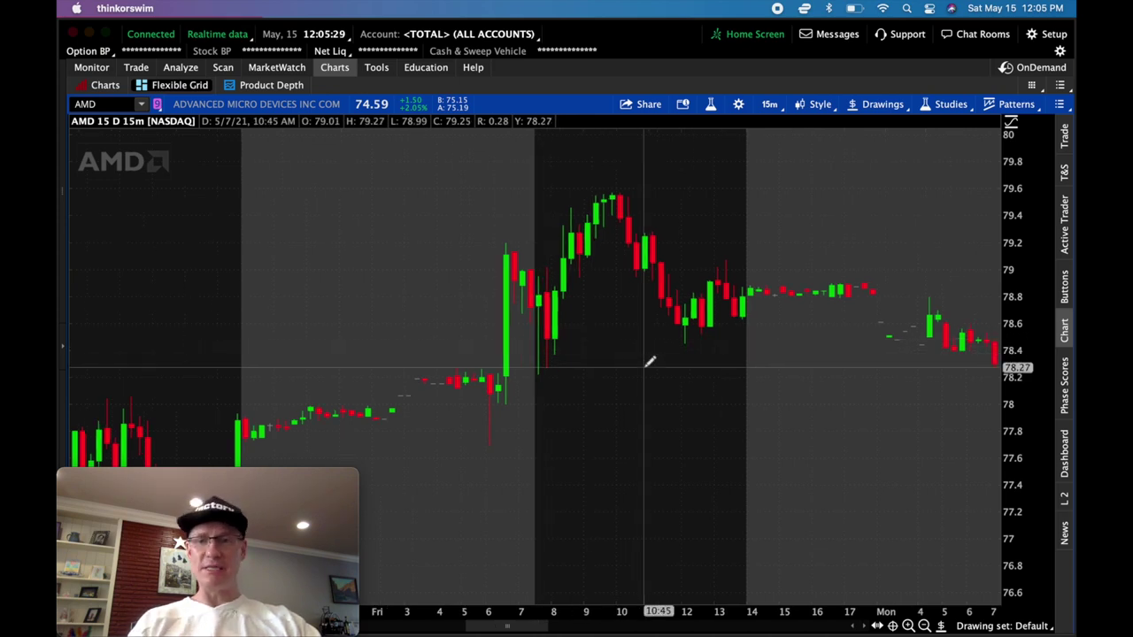
scroll(649, 361, right, 8)
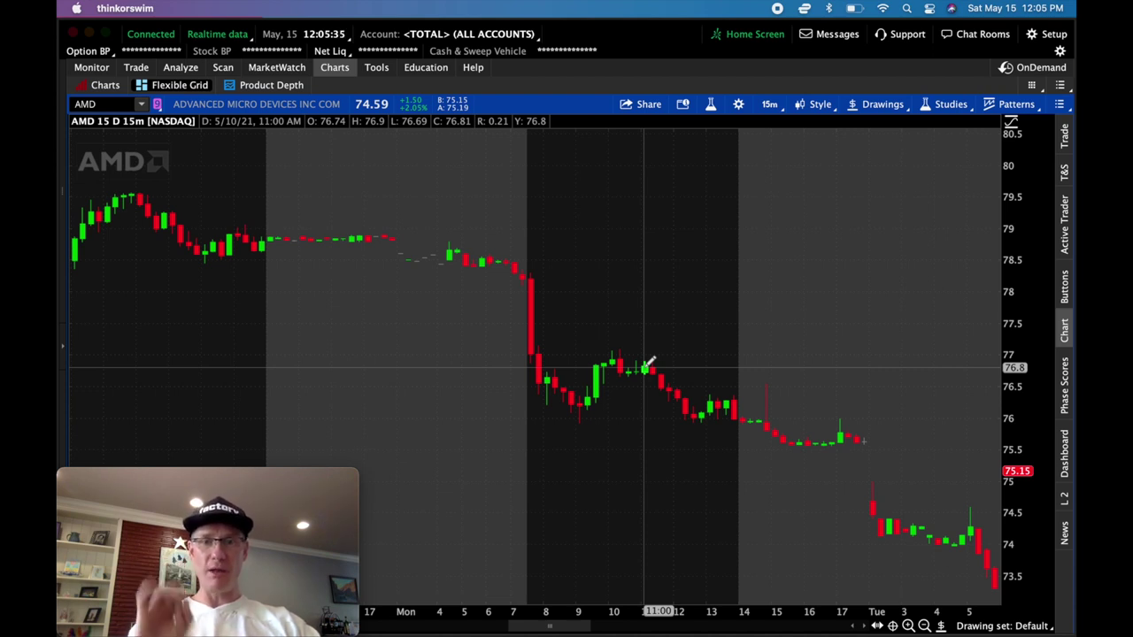
scroll(649, 361, right, 4)
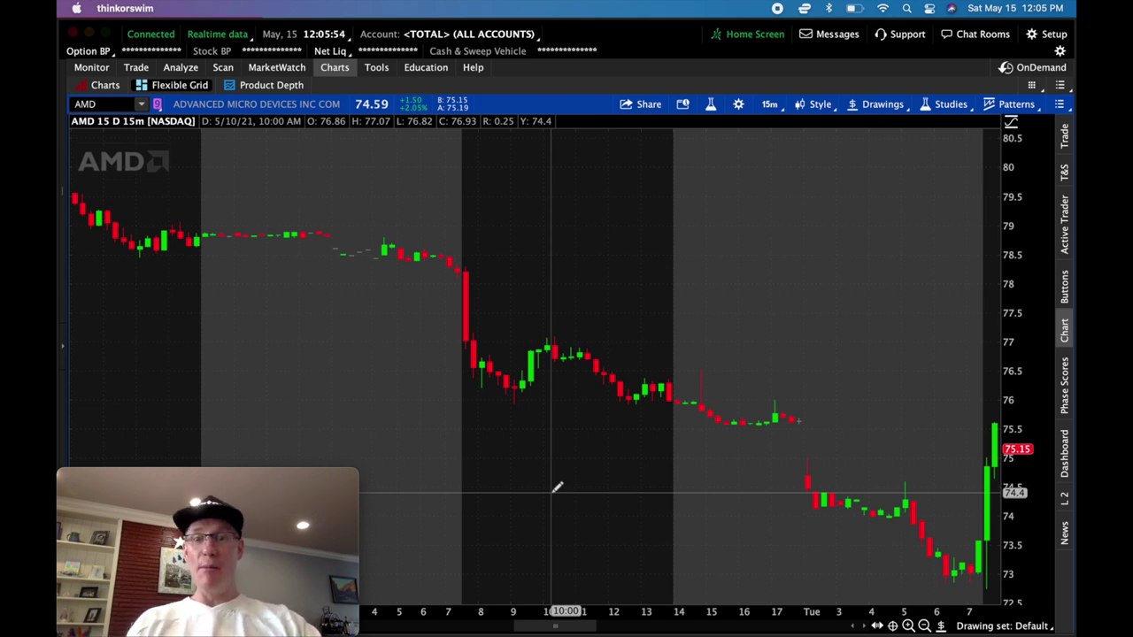
scroll(556, 487, right, 10)
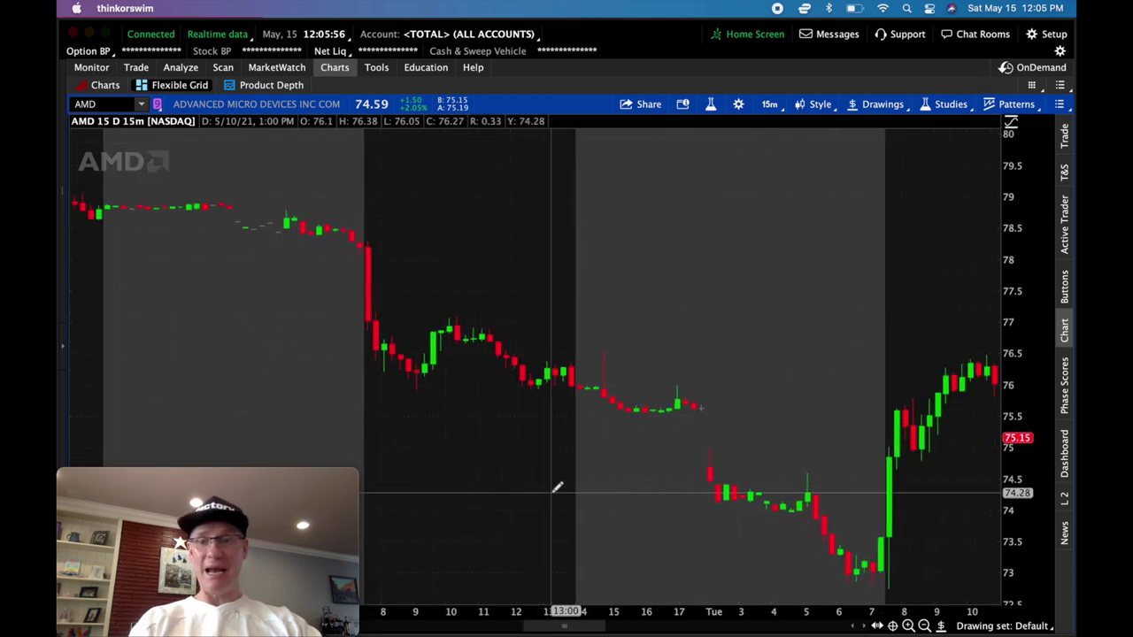
scroll(781, 488, left, 7)
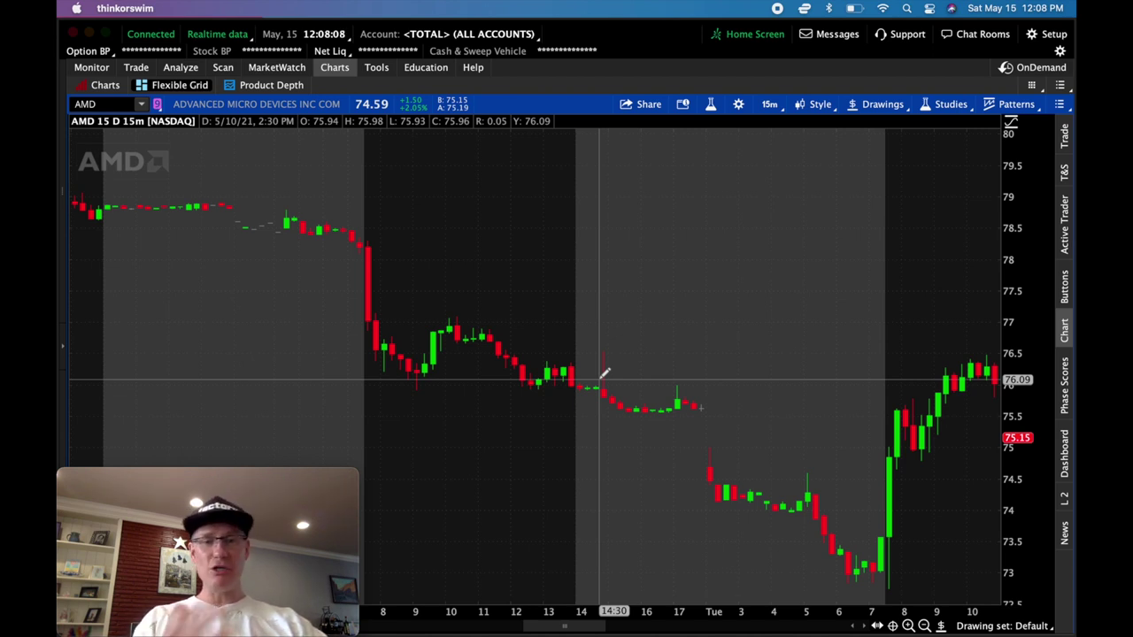
scroll(438, 245, left, 3)
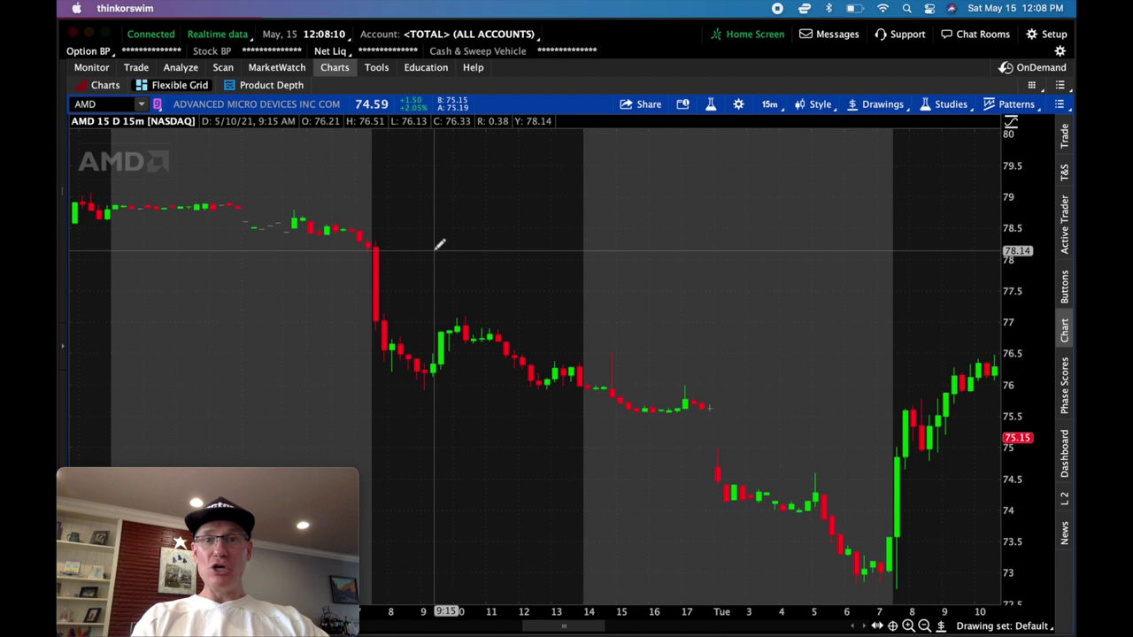